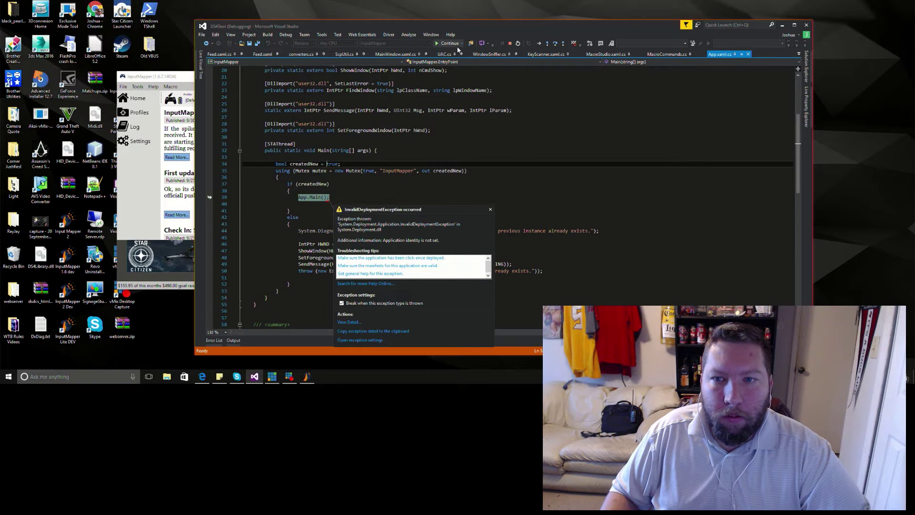
Dismiss the exception popup to resume debugging and move the InputMapper window up and right.
{"action": "left_click", "coordinate": [448, 43]}
{"action": "left_click", "coordinate": [175, 79]}
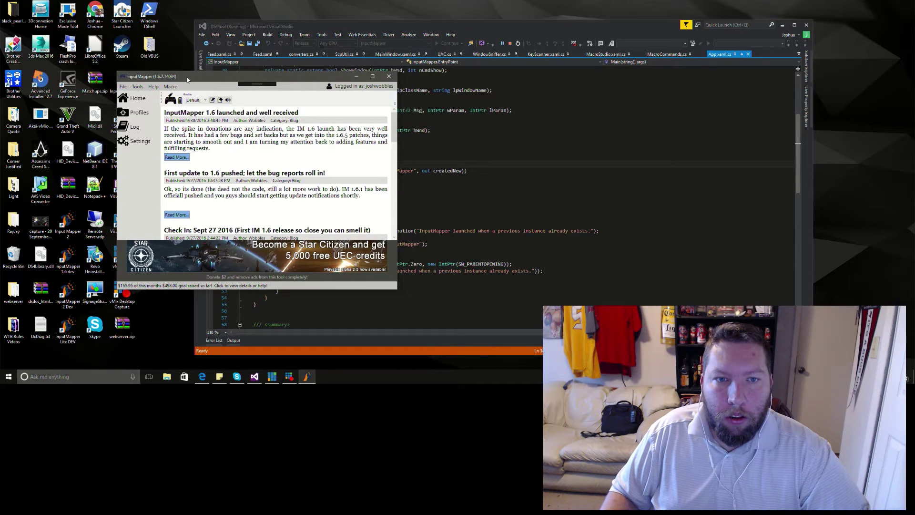
{"action": "left_click_drag", "start_coordinate": [174, 79], "coordinate": [295, 58]}
Show the speaker and microphone volume sliders, then shift the InputMapper window slightly right and down.
{"action": "mouse_move", "coordinate": [291, 77]}
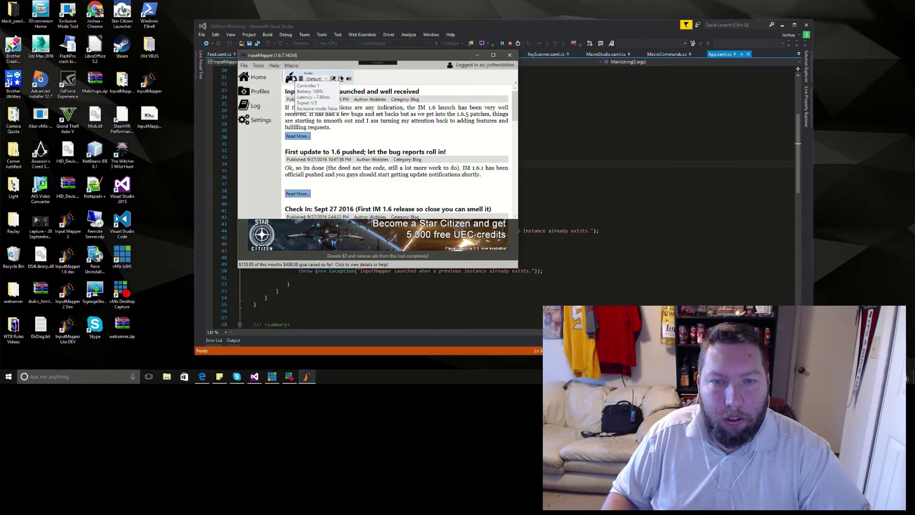
{"action": "left_click", "coordinate": [350, 81]}
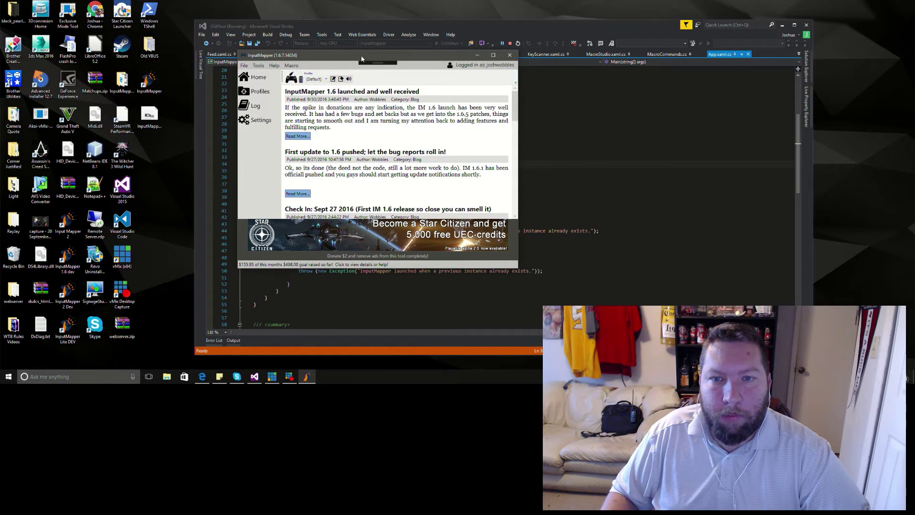
{"action": "left_click_drag", "start_coordinate": [361, 57], "coordinate": [403, 68]}
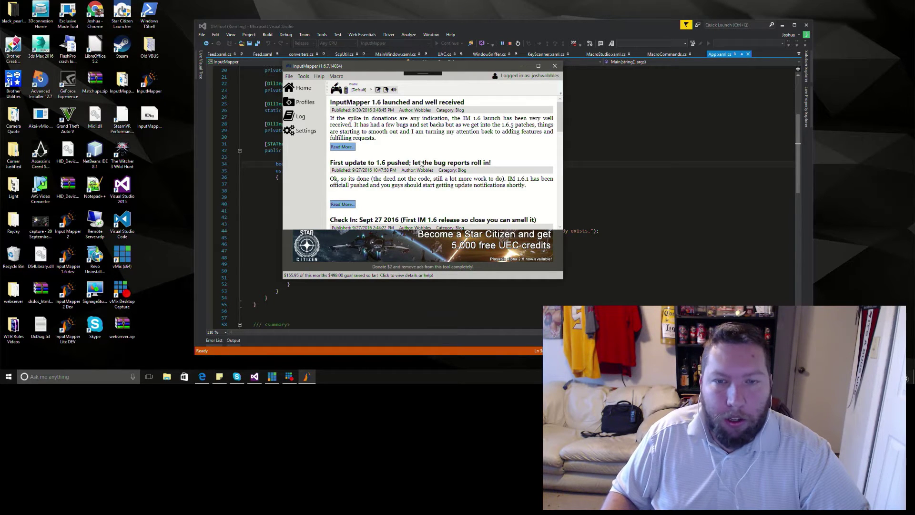
{"action": "scroll", "coordinate": [422, 150], "scroll_direction": "down", "scroll_amount": 1}
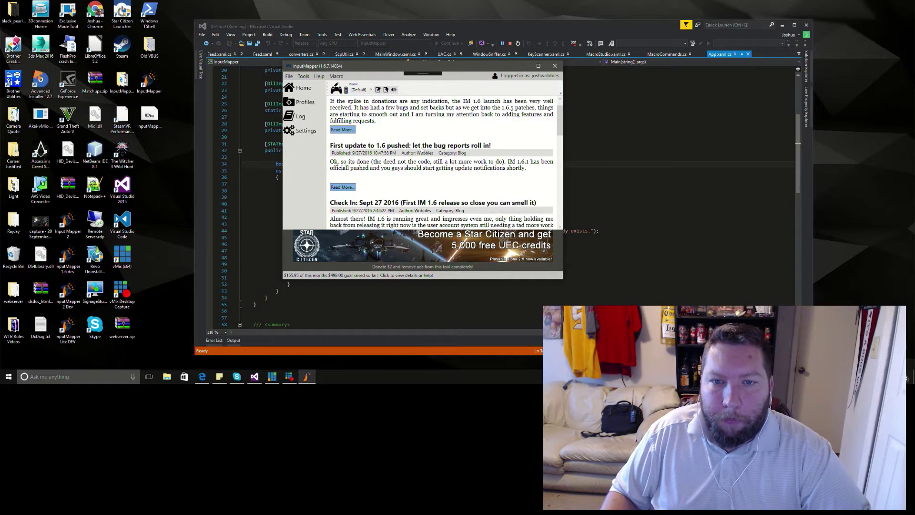
{"action": "scroll", "coordinate": [400, 126], "scroll_direction": "up", "scroll_amount": 1}
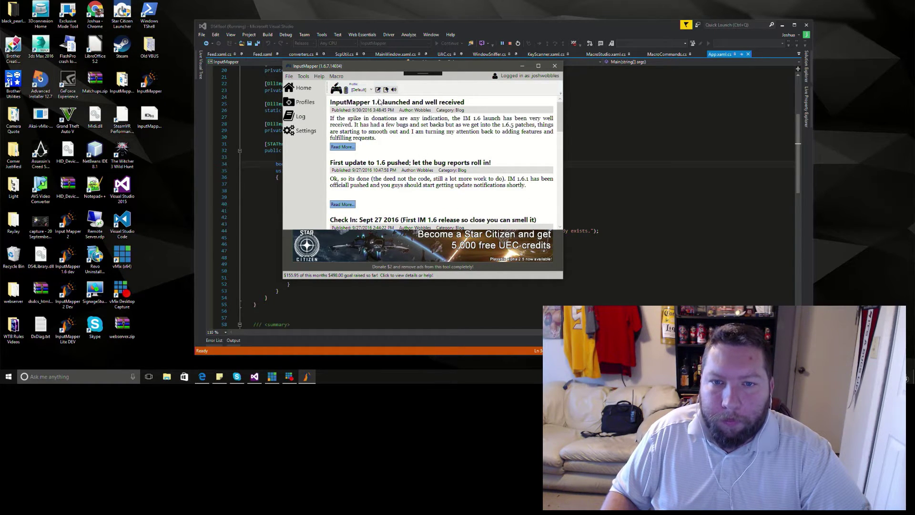
Open Macro Studio, centre its window, and switch to the macro commands list.
{"action": "left_click", "coordinate": [336, 77]}
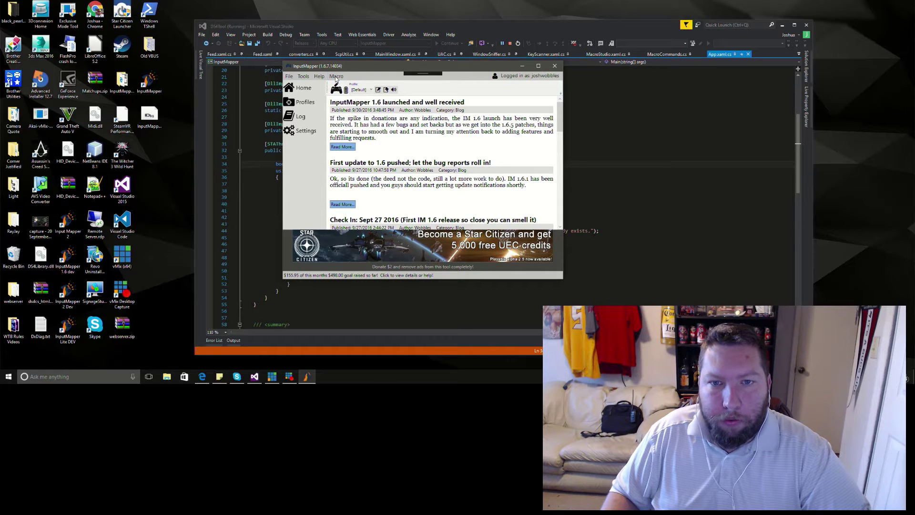
{"action": "left_click_drag", "start_coordinate": [194, 20], "coordinate": [420, 120]}
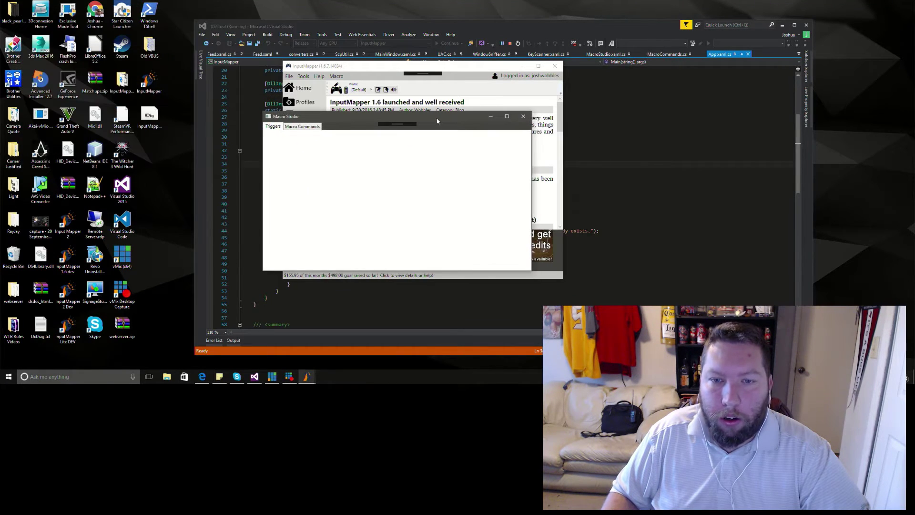
{"action": "left_click", "coordinate": [306, 126]}
{"action": "left_click_drag", "start_coordinate": [361, 116], "coordinate": [347, 97]}
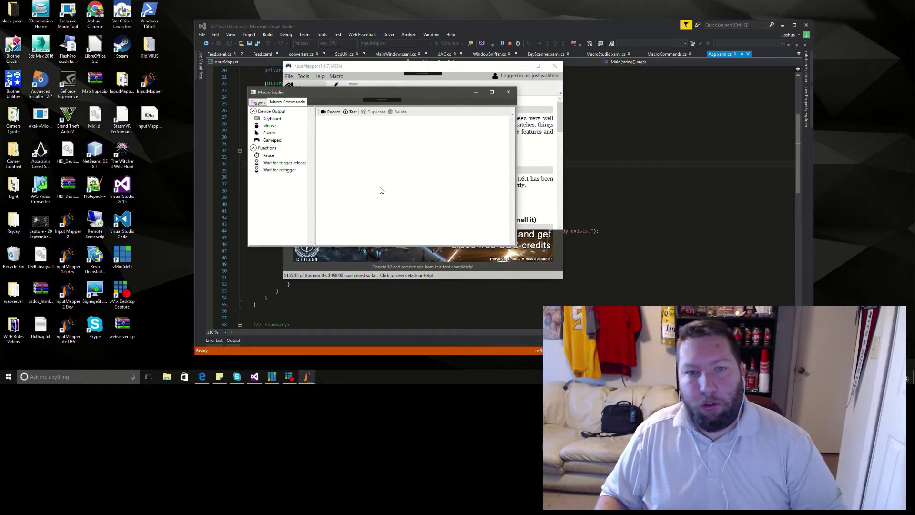
Choose Keyboard as the output type and start adding a keyboard key command.
{"action": "left_click", "coordinate": [279, 119]}
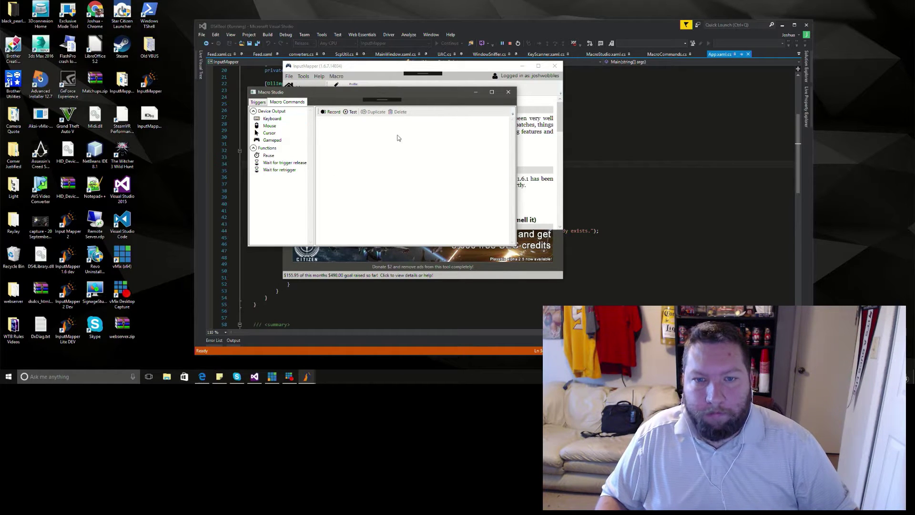
{"action": "mouse_move", "coordinate": [377, 97]}
{"action": "left_mouse_down"}
{"action": "mouse_move", "coordinate": [352, 104]}
{"action": "mouse_move", "coordinate": [409, 114]}
{"action": "mouse_move", "coordinate": [382, 109]}
{"action": "left_mouse_up"}
{"action": "left_click", "coordinate": [276, 185]}
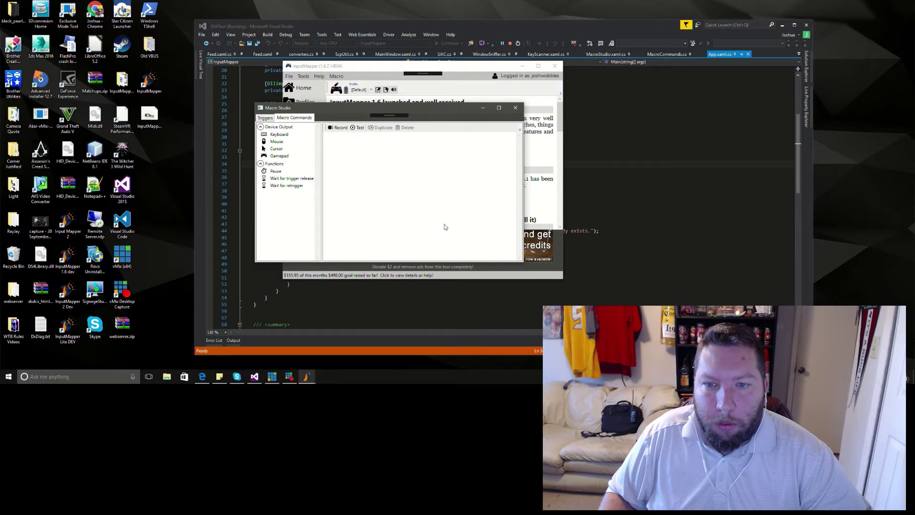
{"action": "double_click", "coordinate": [278, 134]}
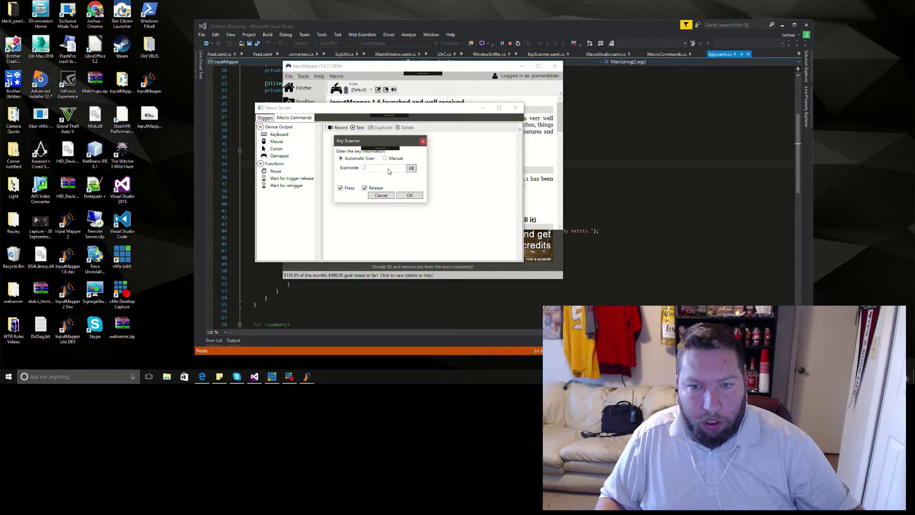
Add keyboard commands for scancodes 2, 35, 35, 31 and 18, moving 18 earlier in the macro.
{"action": "left_click", "coordinate": [410, 196]}
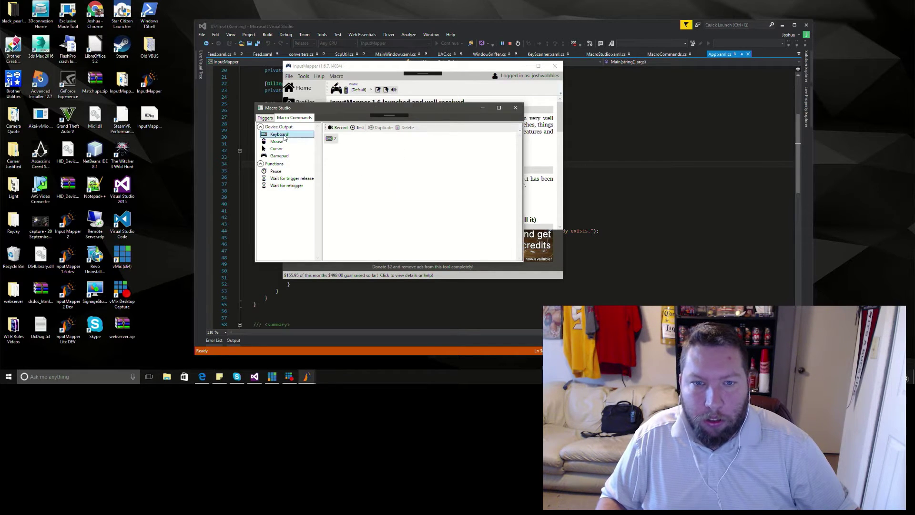
{"action": "double_click", "coordinate": [279, 135]}
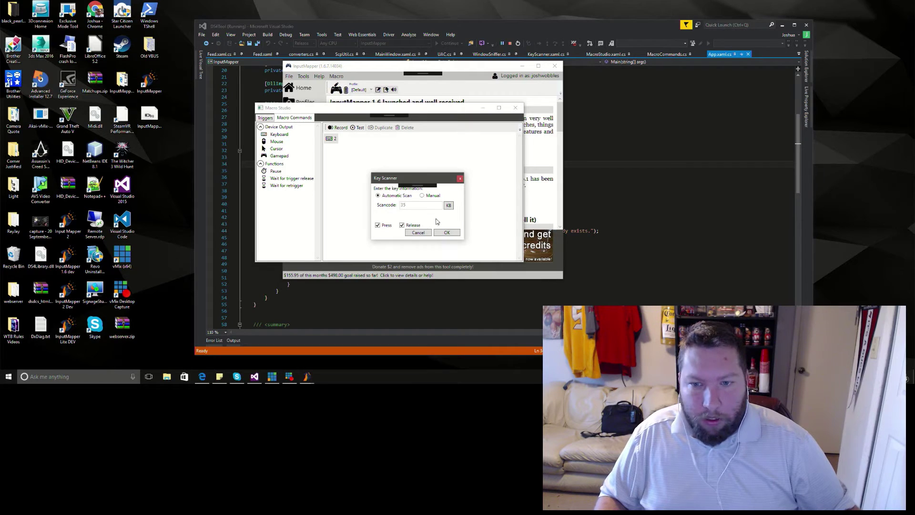
{"action": "left_click", "coordinate": [447, 234]}
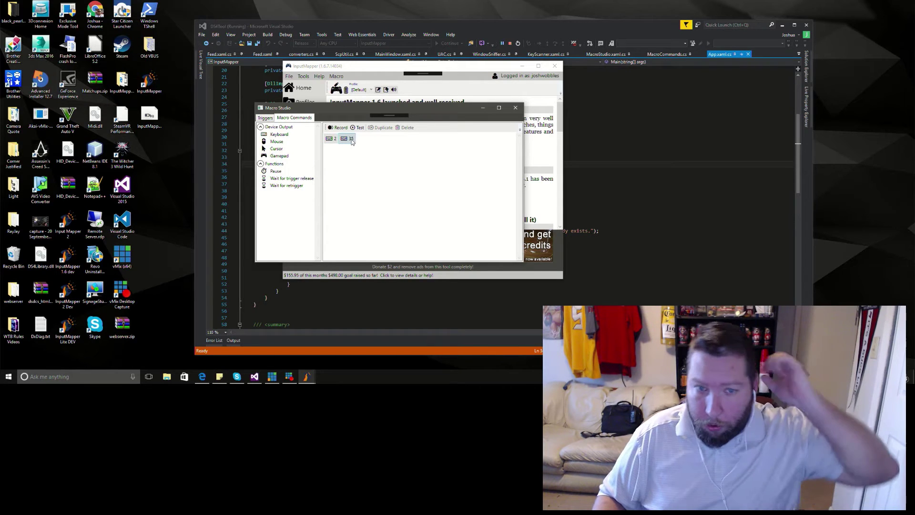
{"action": "double_click", "coordinate": [285, 135]}
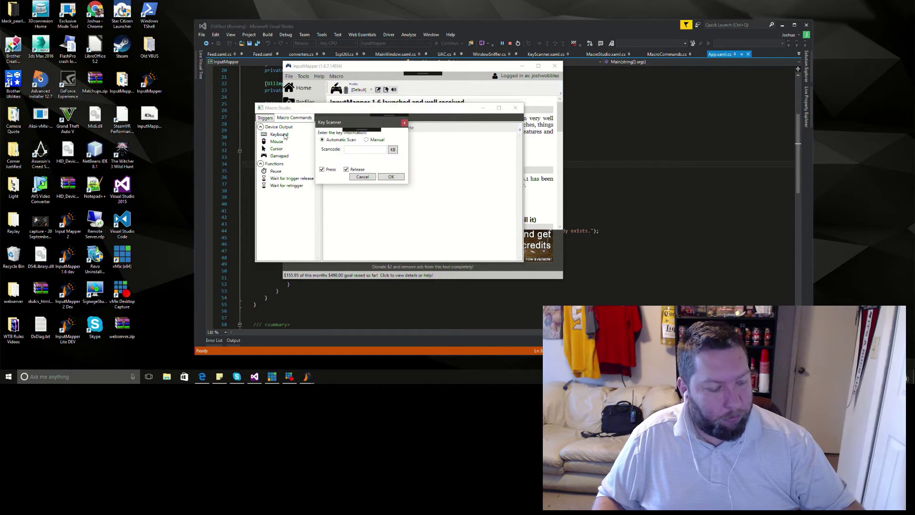
{"action": "left_click", "coordinate": [391, 176]}
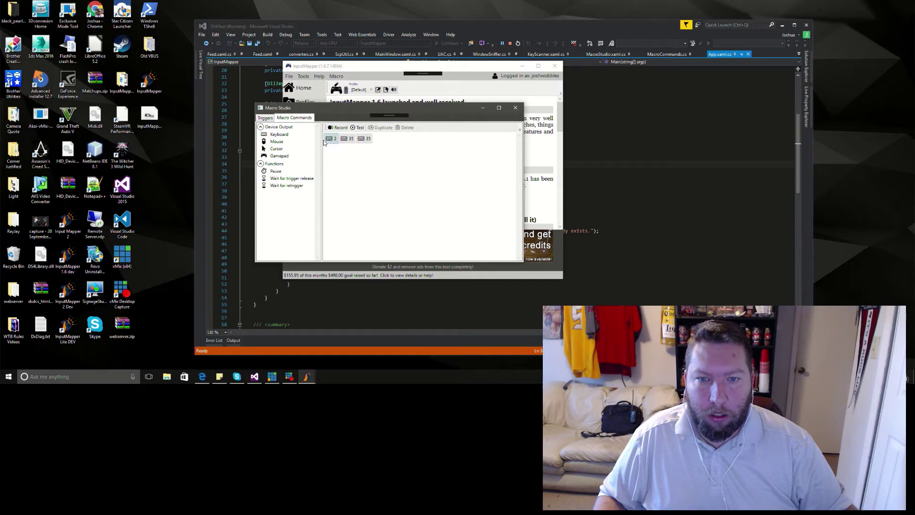
{"action": "double_click", "coordinate": [281, 135]}
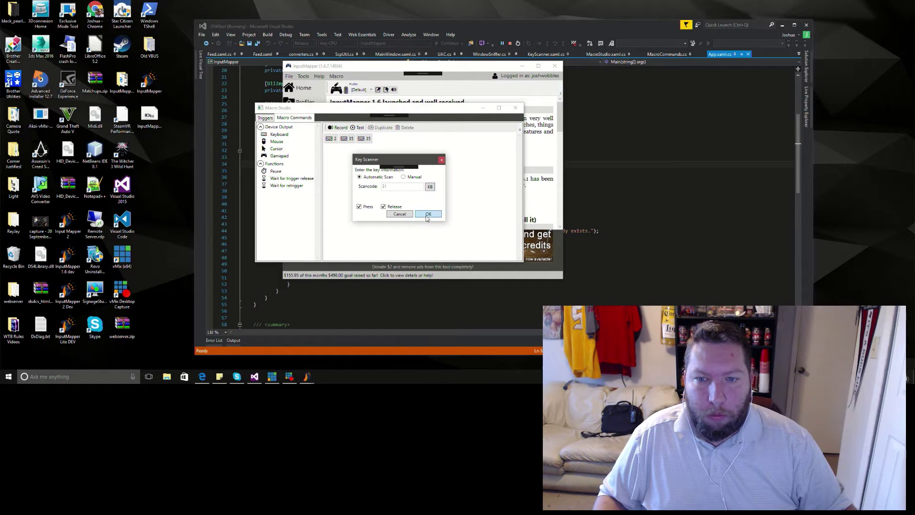
{"action": "left_click", "coordinate": [427, 215]}
{"action": "double_click", "coordinate": [279, 135]}
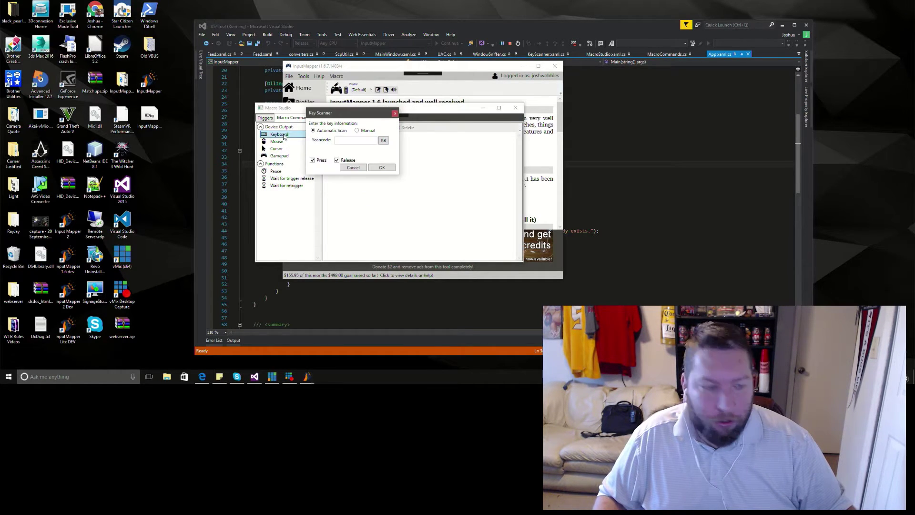
{"action": "left_click", "coordinate": [382, 167]}
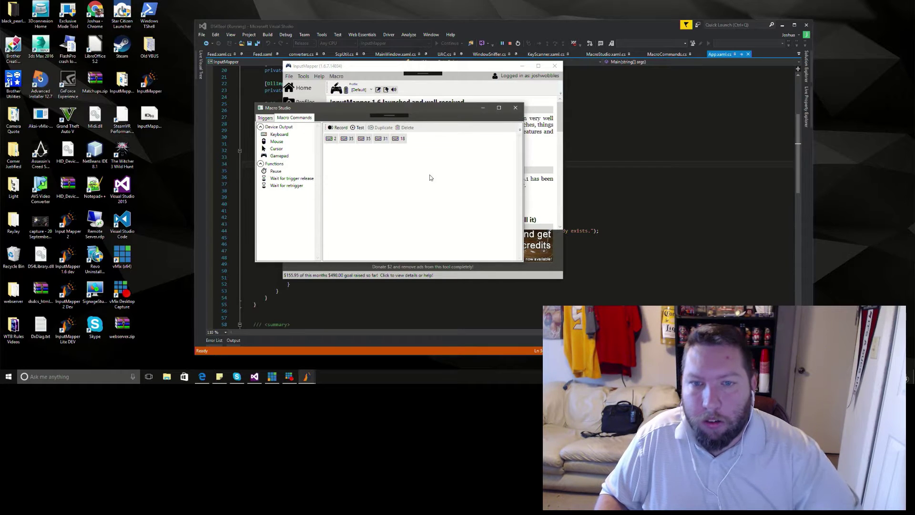
{"action": "left_click_drag", "start_coordinate": [399, 143], "coordinate": [349, 140]}
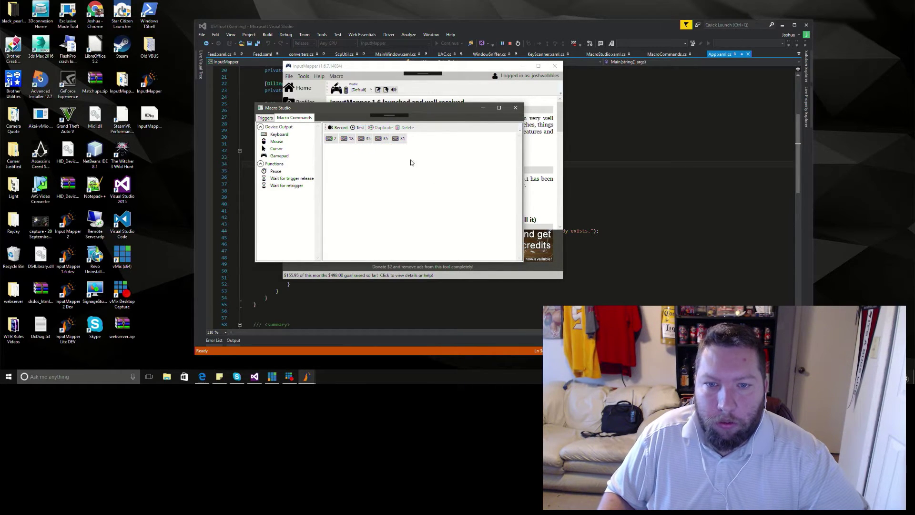
Reorder the macro to 2, 35, 31, 18, 35 and copy all five commands to the end.
{"action": "left_click", "coordinate": [383, 141]}
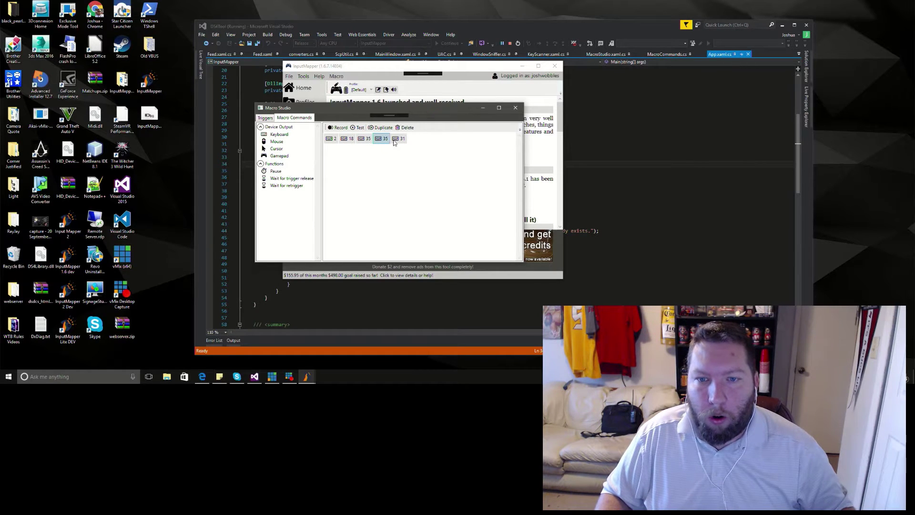
{"action": "left_click_drag", "start_coordinate": [401, 146], "coordinate": [339, 140]}
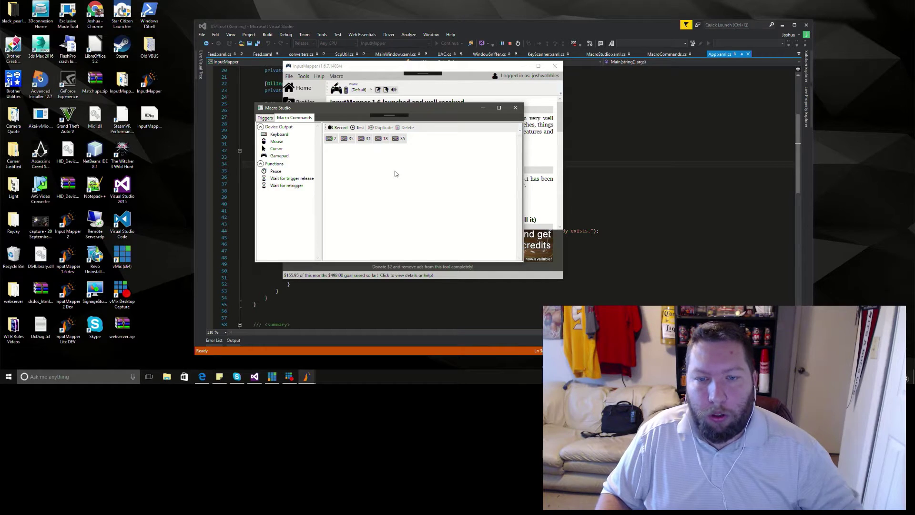
{"action": "left_click", "coordinate": [333, 140]}
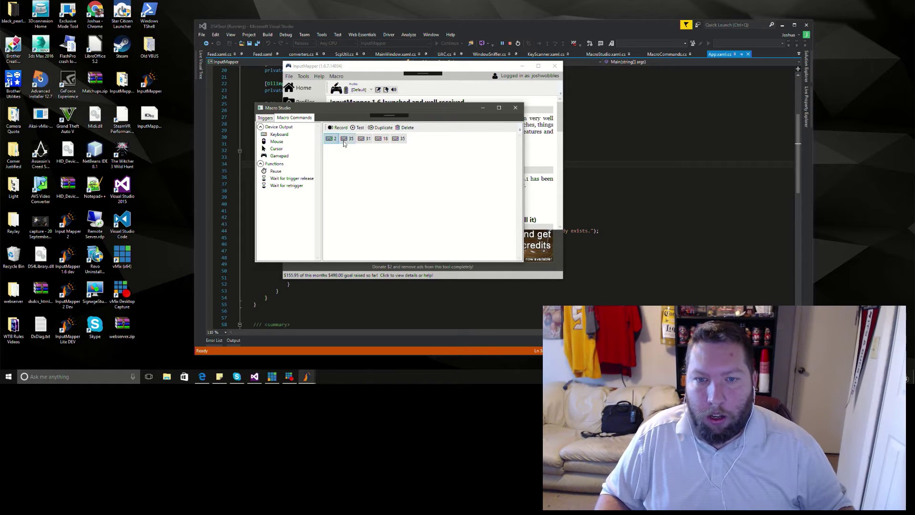
{"action": "left_click", "coordinate": [402, 139], "text": "shift"}
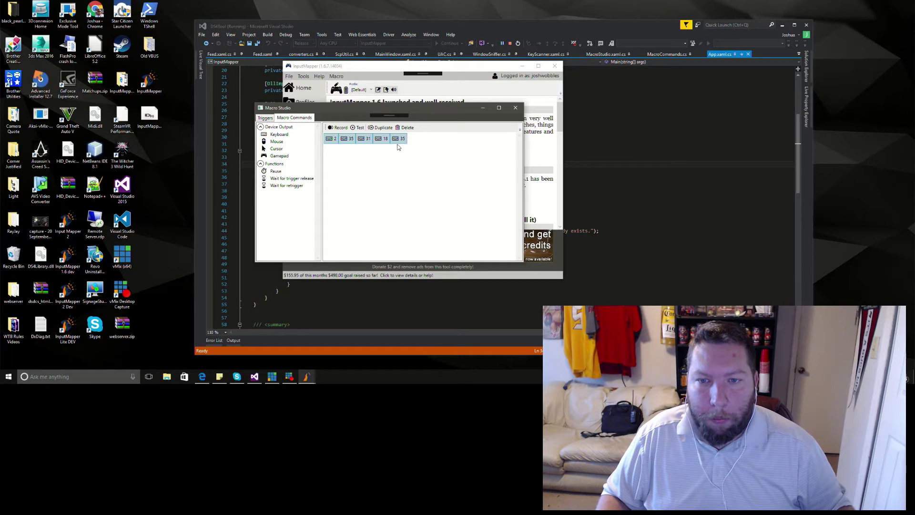
{"action": "left_click_drag", "start_coordinate": [398, 139], "coordinate": [422, 153]}
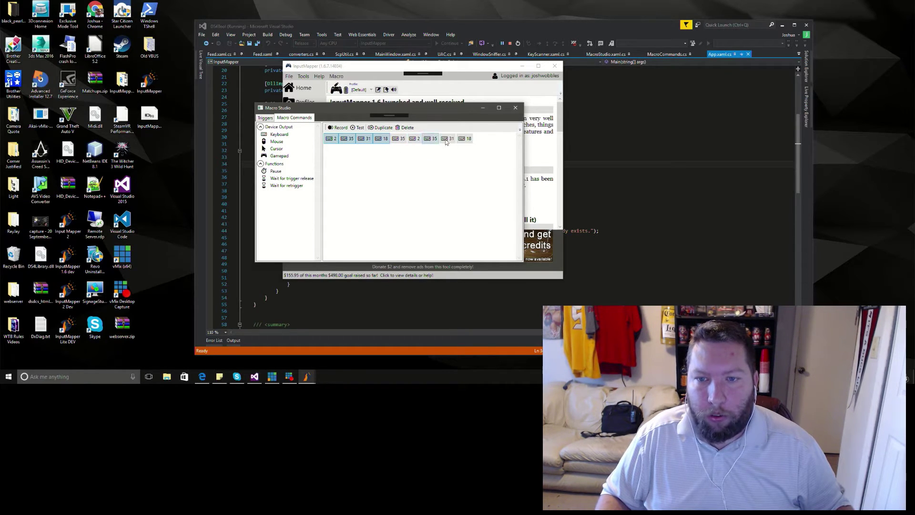
Copy the first three key commands to the end, then duplicate every command again.
{"action": "left_click", "coordinate": [382, 139], "text": "ctrl"}
{"action": "left_click_drag", "start_coordinate": [367, 139], "coordinate": [466, 138]}
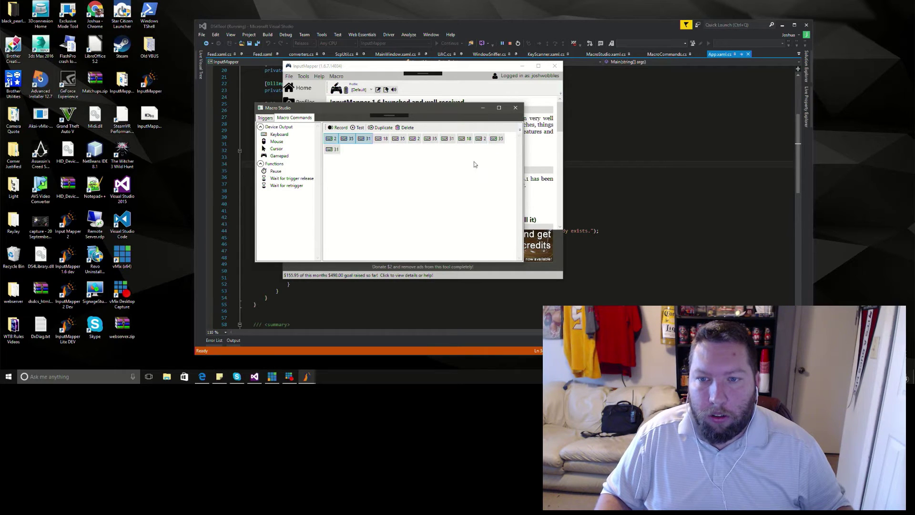
{"action": "left_click", "coordinate": [365, 139]}
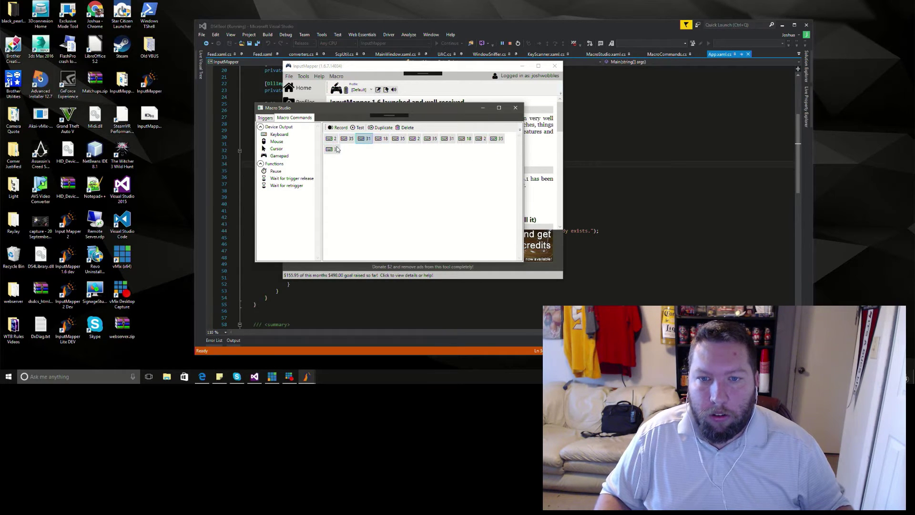
{"action": "left_click", "coordinate": [339, 140]}
{"action": "key", "text": "ctrl+a"}
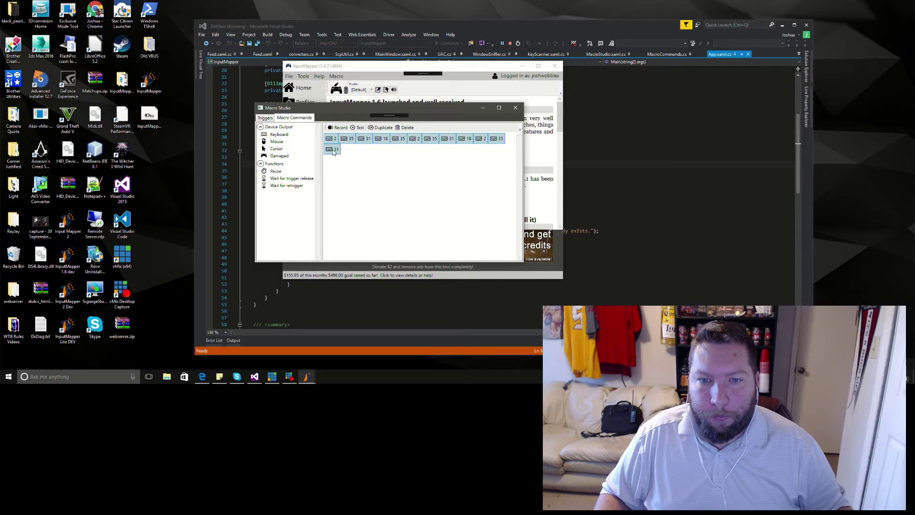
{"action": "mouse_move", "coordinate": [333, 152]}
{"action": "left_mouse_down"}
{"action": "mouse_move", "coordinate": [355, 156]}
{"action": "mouse_move", "coordinate": [337, 160]}
{"action": "left_mouse_up"}
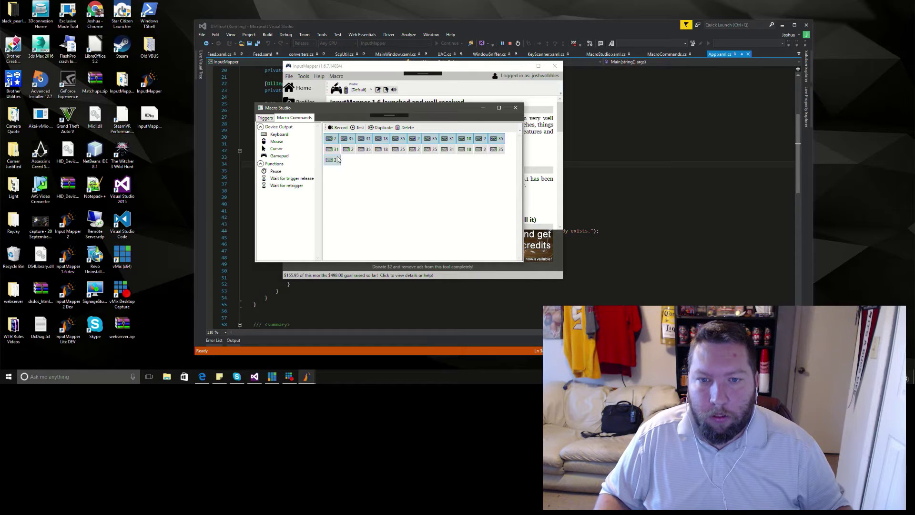
Select all macro commands and delete them, leaving the macro empty.
{"action": "left_click", "coordinate": [396, 180]}
{"action": "left_click", "coordinate": [332, 138]}
{"action": "key", "text": "ctrl+a"}
{"action": "left_click", "coordinate": [405, 128]}
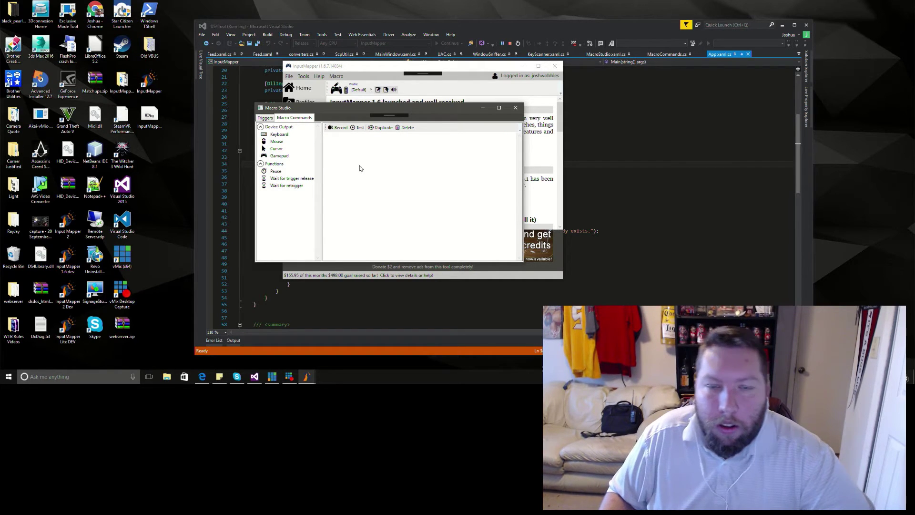
Test-run the empty macro, then add a keyboard command for scancode 5.
{"action": "left_click", "coordinate": [356, 129]}
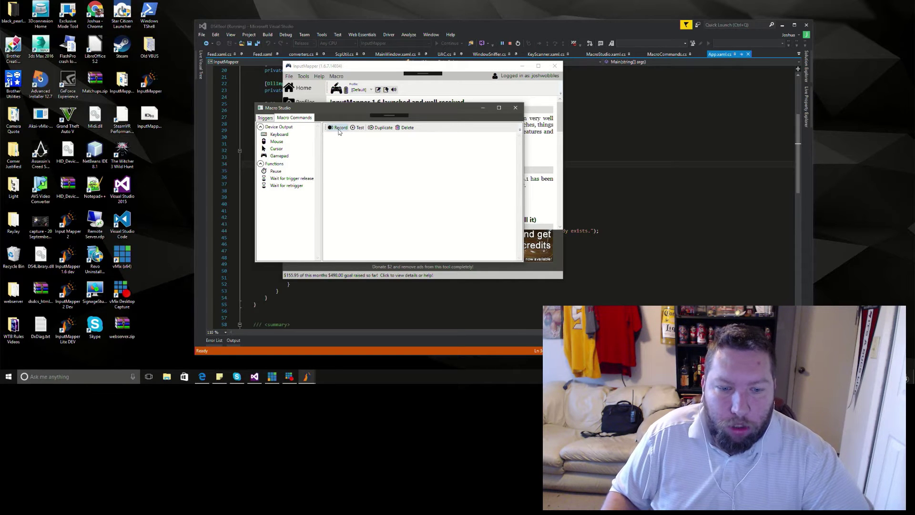
{"action": "double_click", "coordinate": [300, 136]}
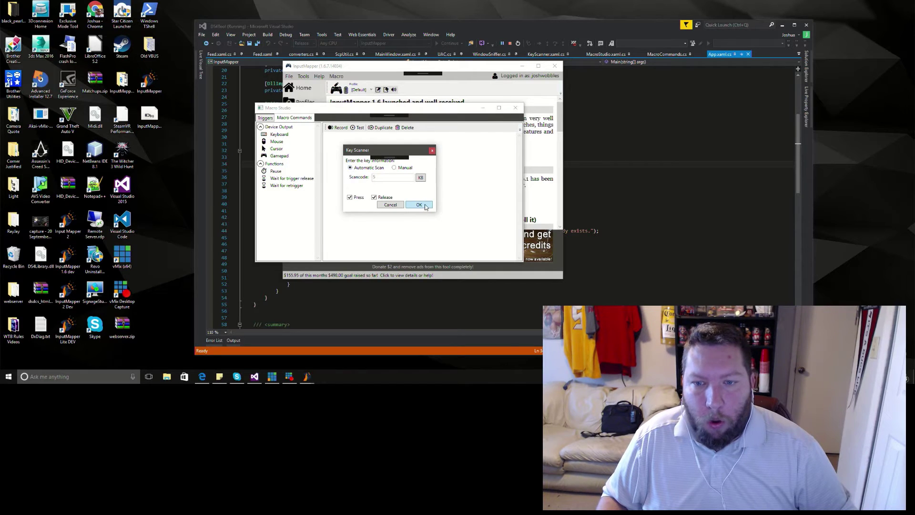
{"action": "left_click", "coordinate": [419, 205]}
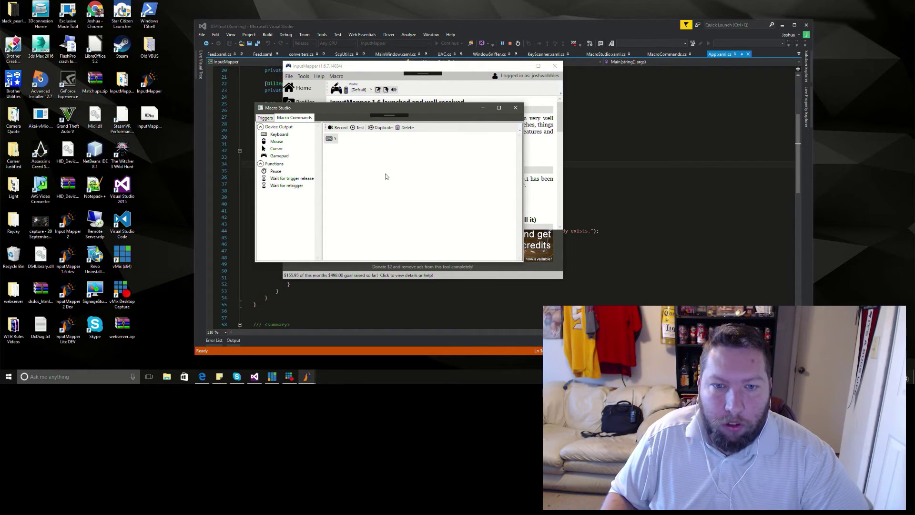
Add a 100 ms pause to the macro.
{"action": "double_click", "coordinate": [275, 171]}
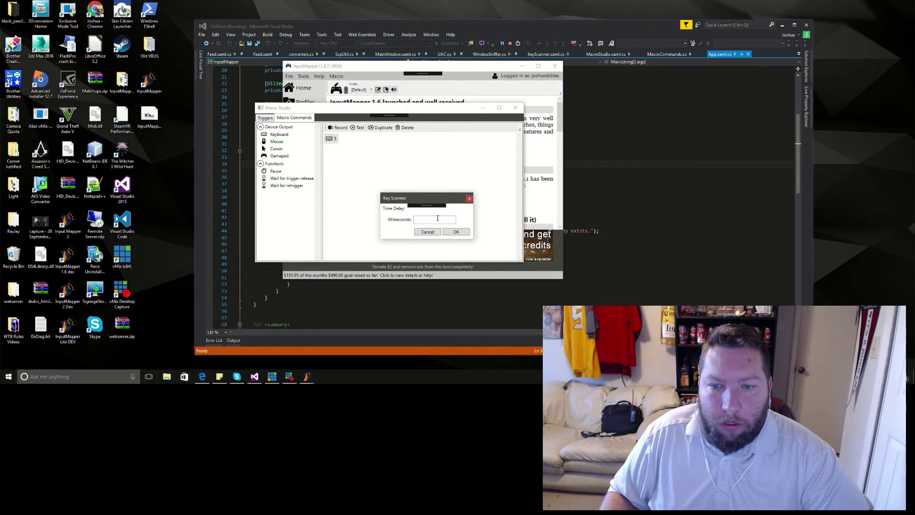
{"action": "type", "text": "100"}
{"action": "left_click", "coordinate": [456, 231]}
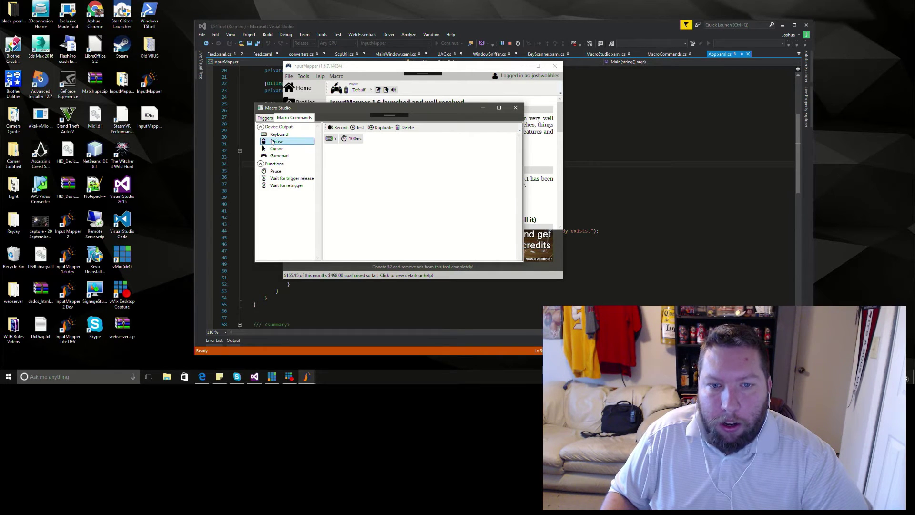
Add a press-only keyboard command for scancode 42 and move it to the start of the macro.
{"action": "double_click", "coordinate": [279, 134]}
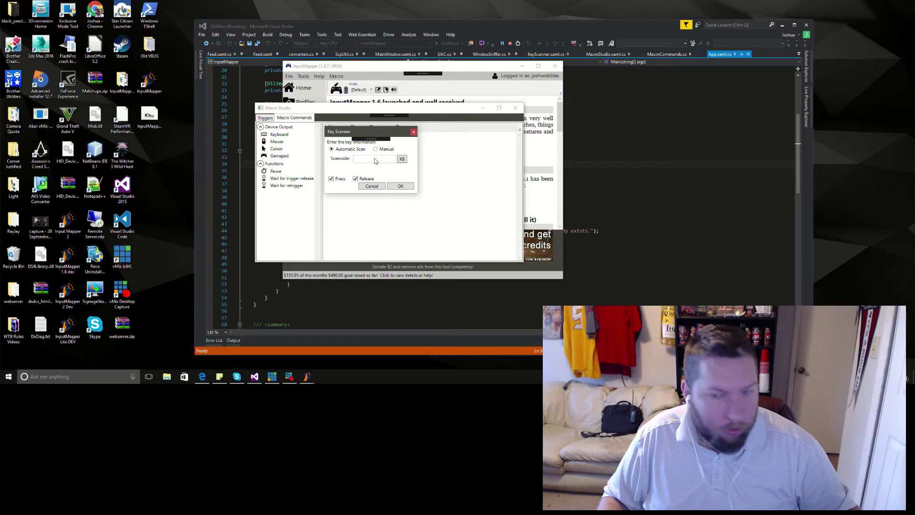
{"action": "key", "text": "shift"}
{"action": "left_click", "coordinate": [355, 178]}
{"action": "left_click", "coordinate": [400, 185]}
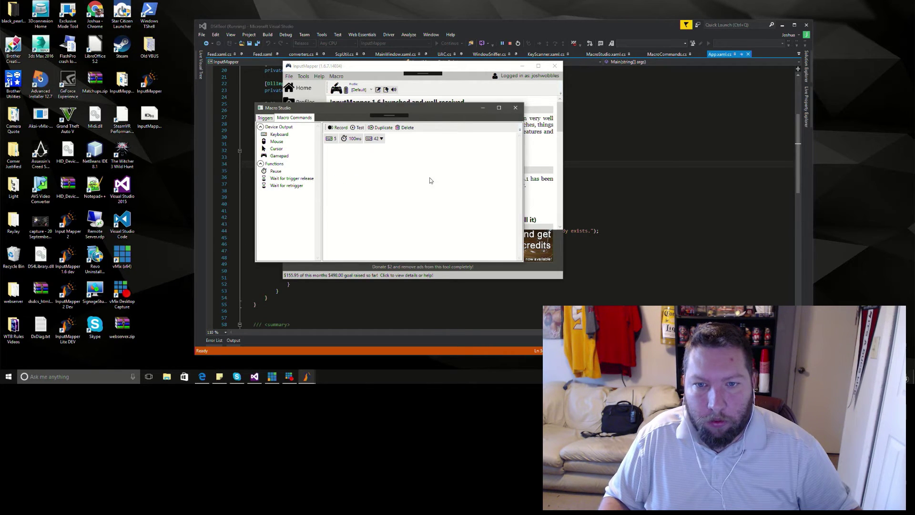
{"action": "left_click", "coordinate": [376, 139]}
{"action": "left_click_drag", "start_coordinate": [330, 144], "coordinate": [329, 141]}
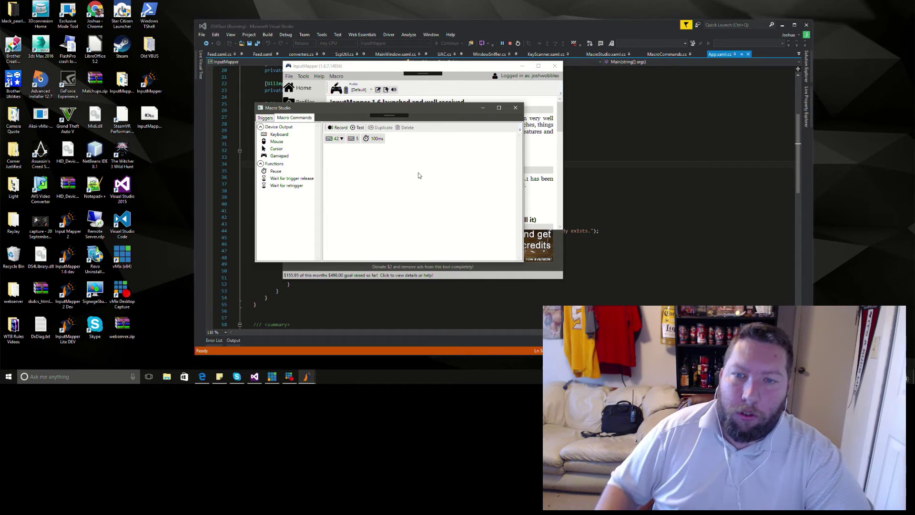
{"action": "mouse_move", "coordinate": [453, 111]}
{"action": "left_mouse_down"}
{"action": "mouse_move", "coordinate": [459, 121]}
{"action": "mouse_move", "coordinate": [445, 119]}
{"action": "mouse_move", "coordinate": [455, 119]}
{"action": "left_mouse_up"}
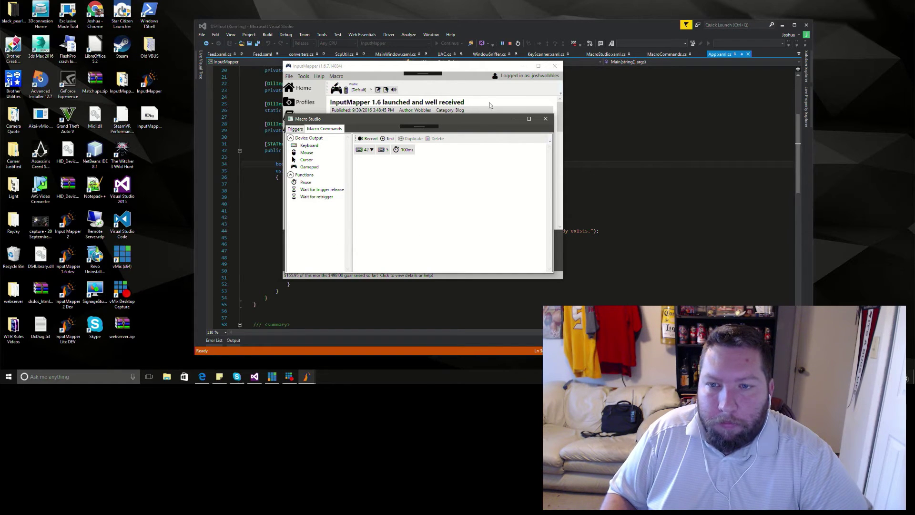
Nudge the Macro Studio window up-left, then close it to return to the Home news feed.
{"action": "left_click_drag", "start_coordinate": [479, 125], "coordinate": [462, 119]}
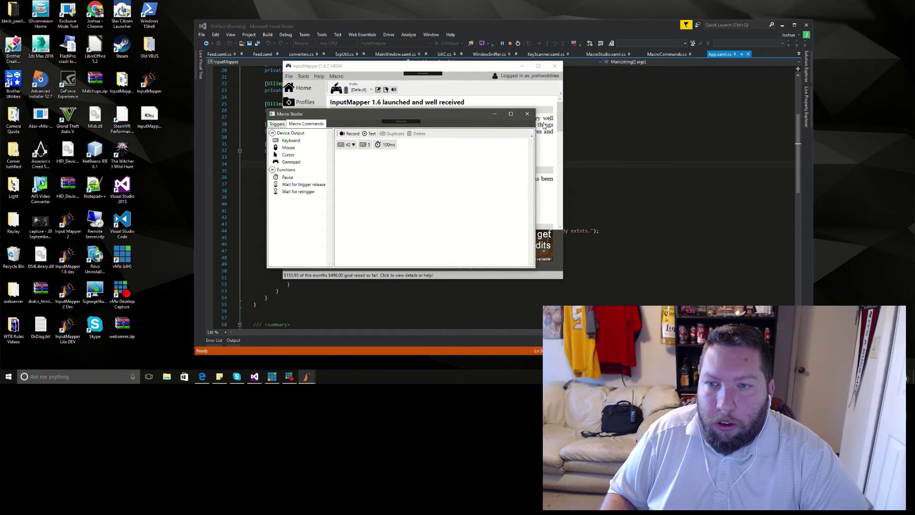
{"action": "left_click", "coordinate": [528, 114]}
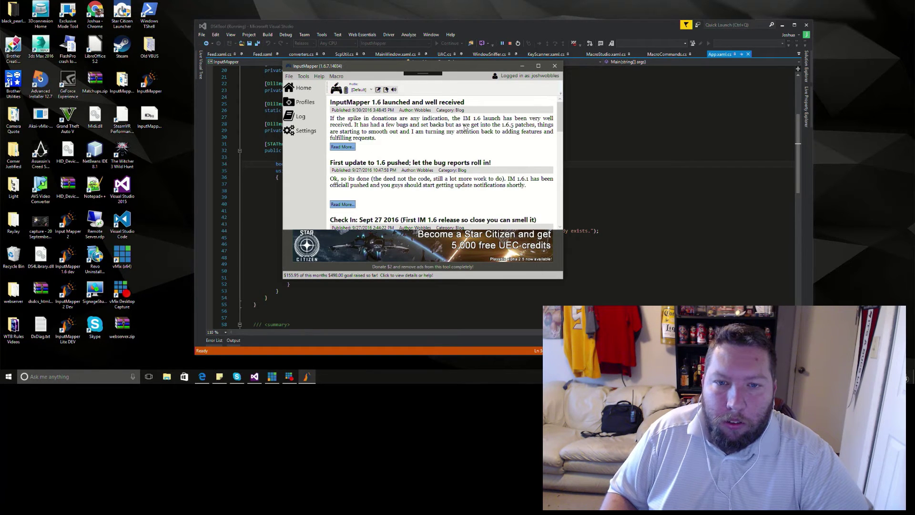
{"action": "left_click_drag", "start_coordinate": [449, 71], "coordinate": [442, 81]}
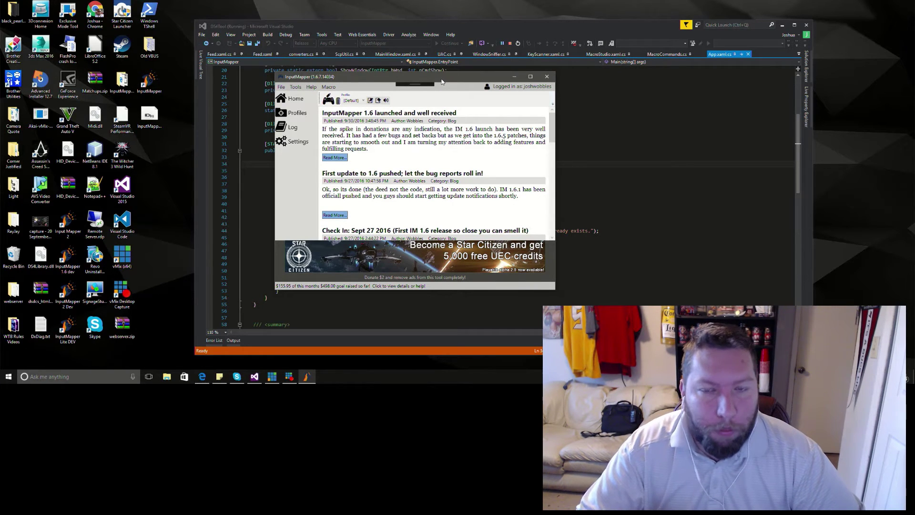
{"action": "left_click_drag", "start_coordinate": [441, 81], "coordinate": [431, 78]}
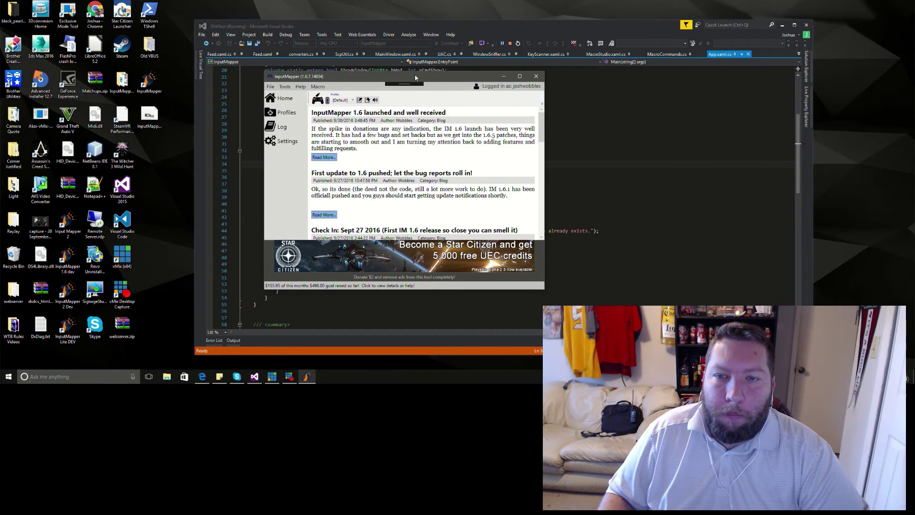
{"action": "left_click_drag", "start_coordinate": [418, 77], "coordinate": [422, 80]}
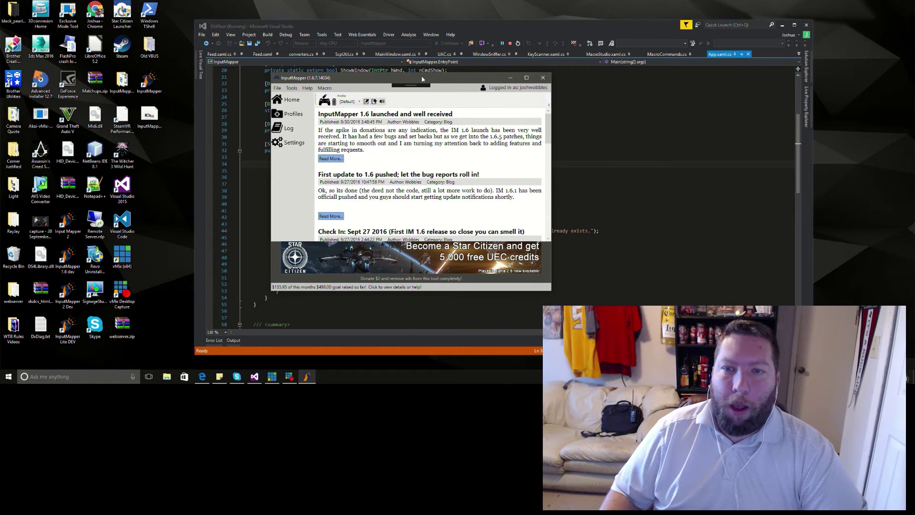
{"action": "mouse_move", "coordinate": [421, 76]}
{"action": "left_mouse_down"}
{"action": "mouse_move", "coordinate": [418, 88]}
{"action": "mouse_move", "coordinate": [430, 83]}
{"action": "left_mouse_up"}
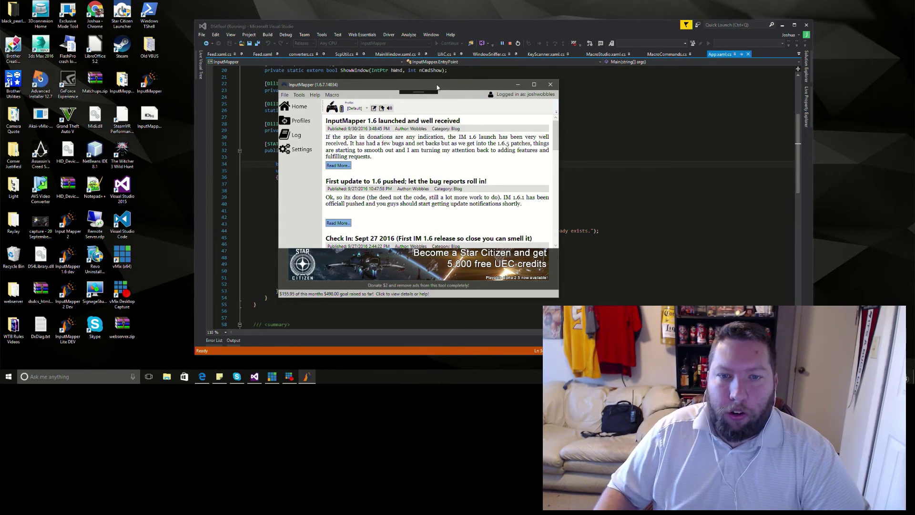
{"action": "left_click_drag", "start_coordinate": [437, 87], "coordinate": [435, 85]}
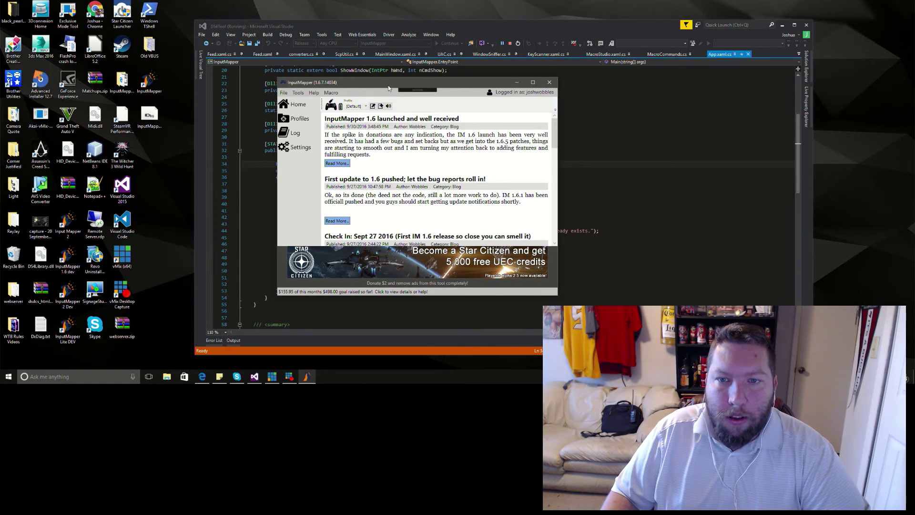
{"action": "left_click_drag", "start_coordinate": [416, 101], "coordinate": [423, 100]}
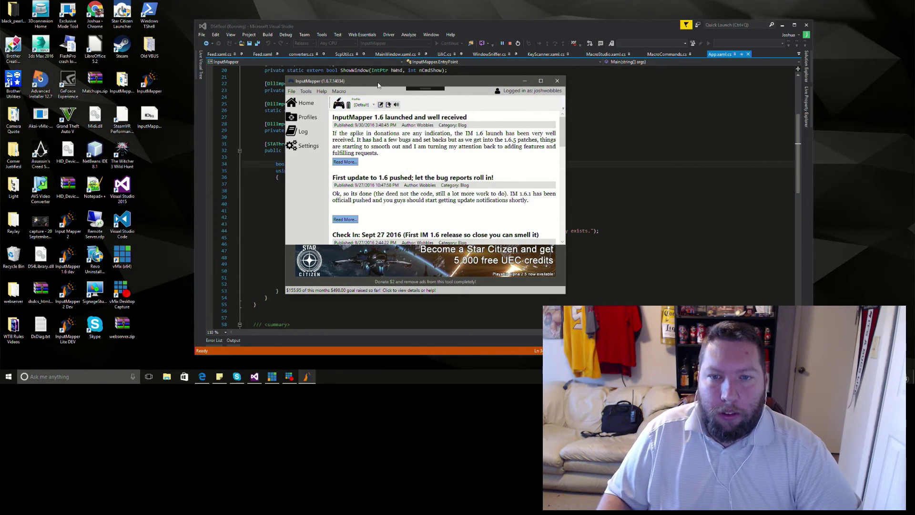
{"action": "left_click_drag", "start_coordinate": [378, 85], "coordinate": [346, 87]}
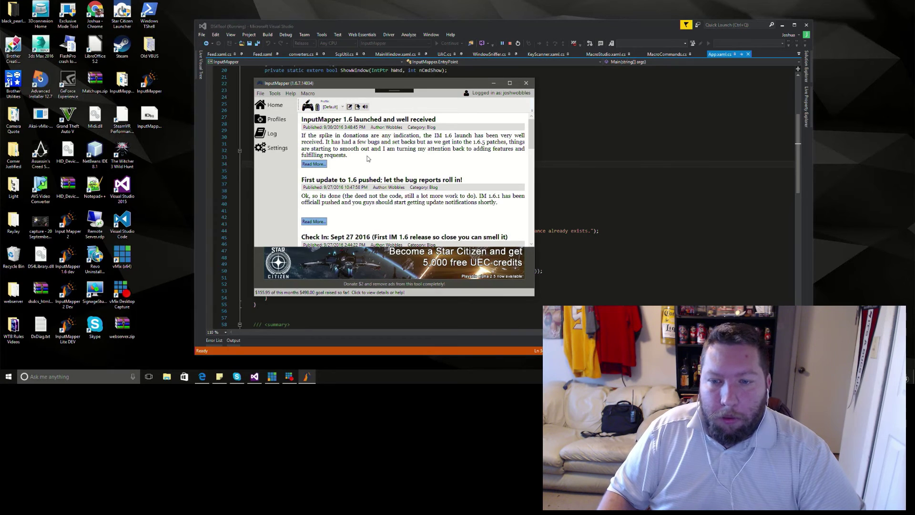
{"action": "scroll", "coordinate": [429, 176], "scroll_direction": "down", "scroll_amount": 1}
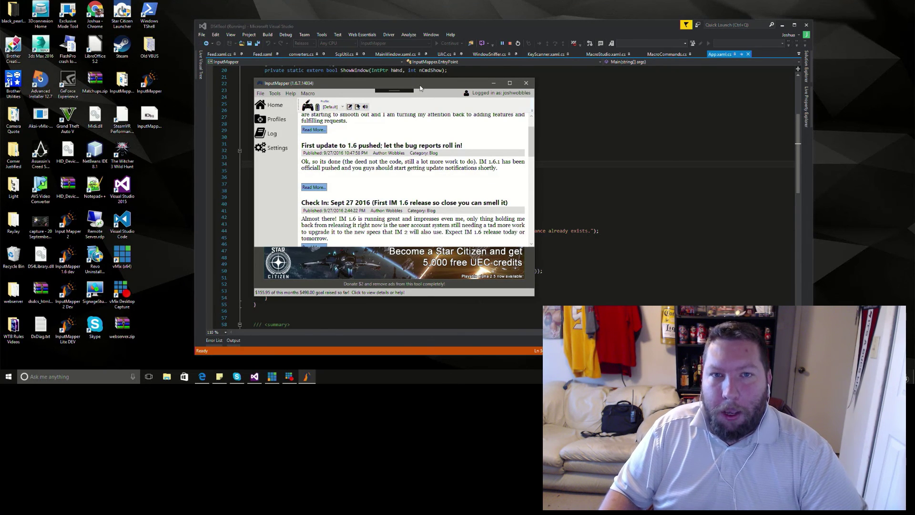
{"action": "mouse_move", "coordinate": [412, 90]}
{"action": "left_mouse_down"}
{"action": "mouse_move", "coordinate": [432, 105]}
{"action": "mouse_move", "coordinate": [419, 106]}
{"action": "left_mouse_up"}
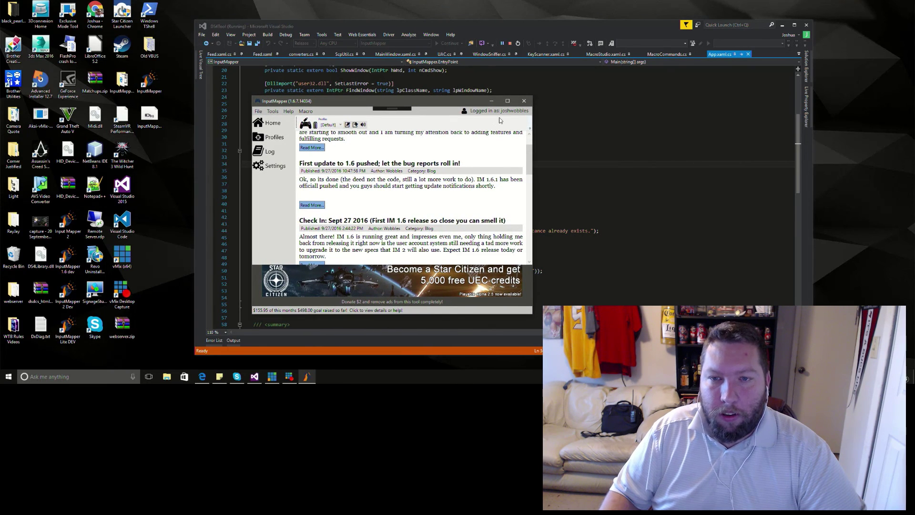
{"action": "left_click_drag", "start_coordinate": [447, 104], "coordinate": [454, 105]}
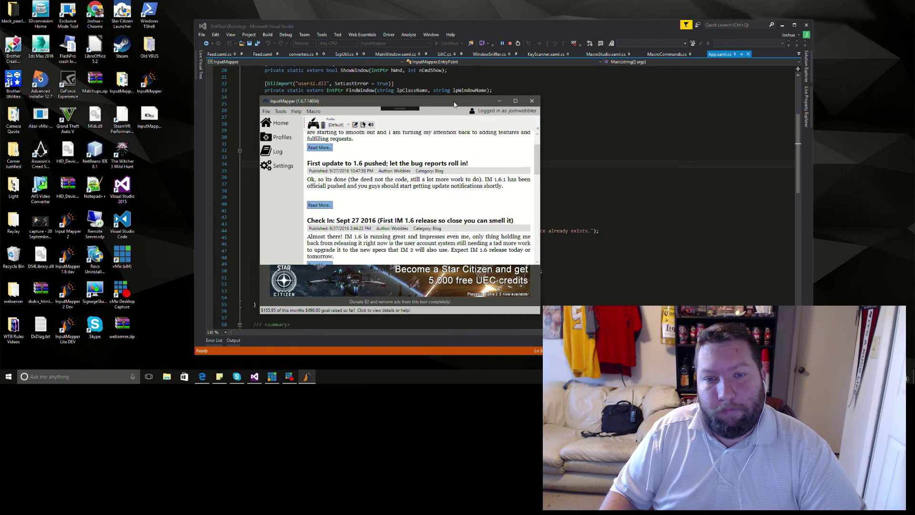